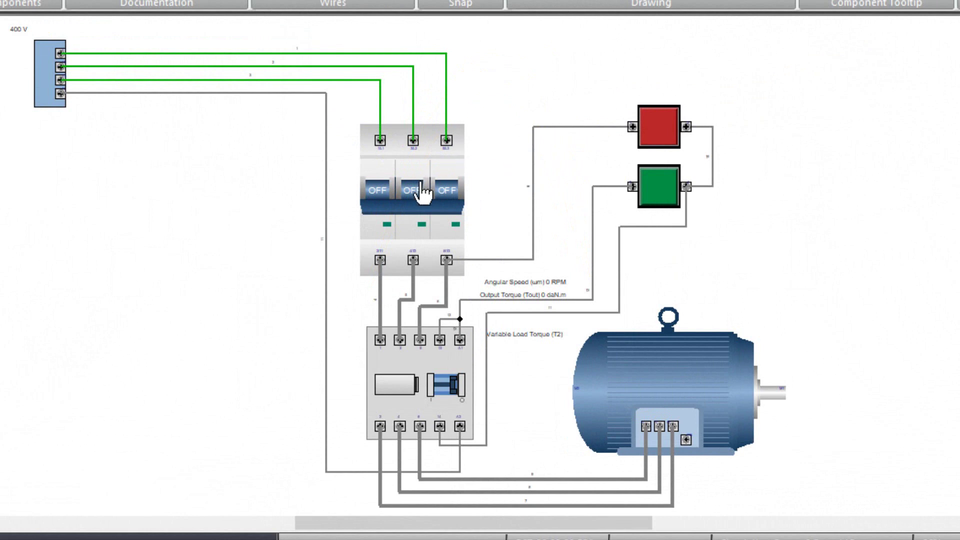
Step: Demonstrate the starter: switch the breaker on, then start and stop the motor twice
click(423, 193)
click(651, 198)
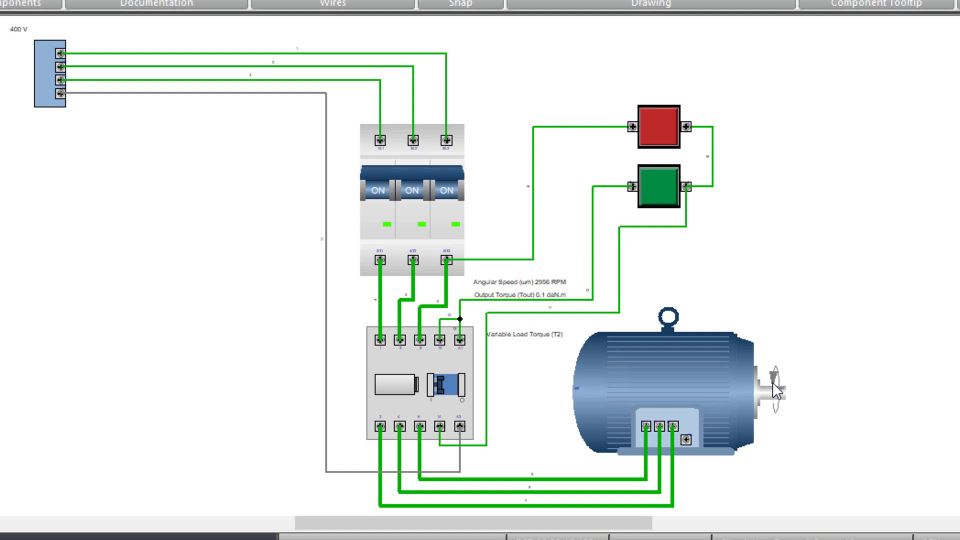
click(652, 131)
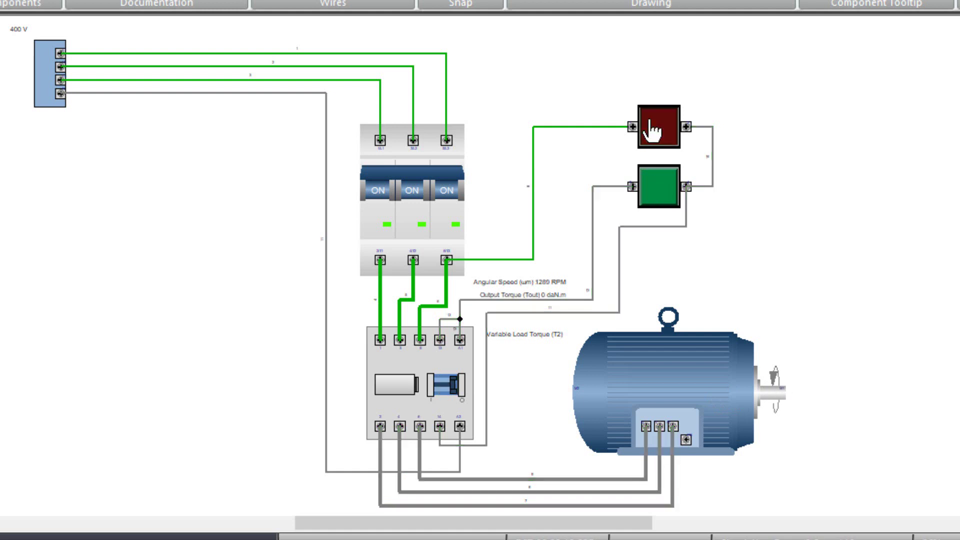
click(663, 201)
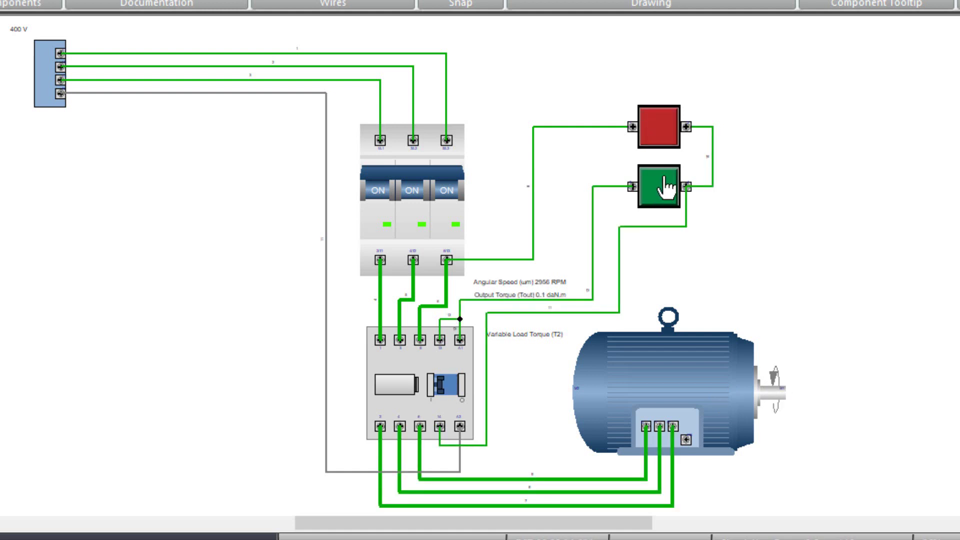
click(663, 134)
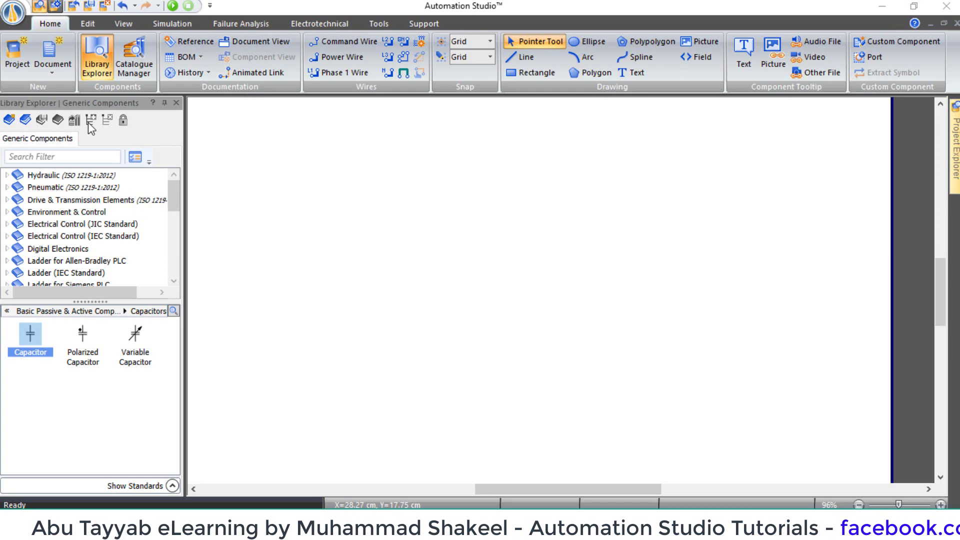
Step: Load the Renewable Energy.prlx component library into Library Explorer
click(26, 120)
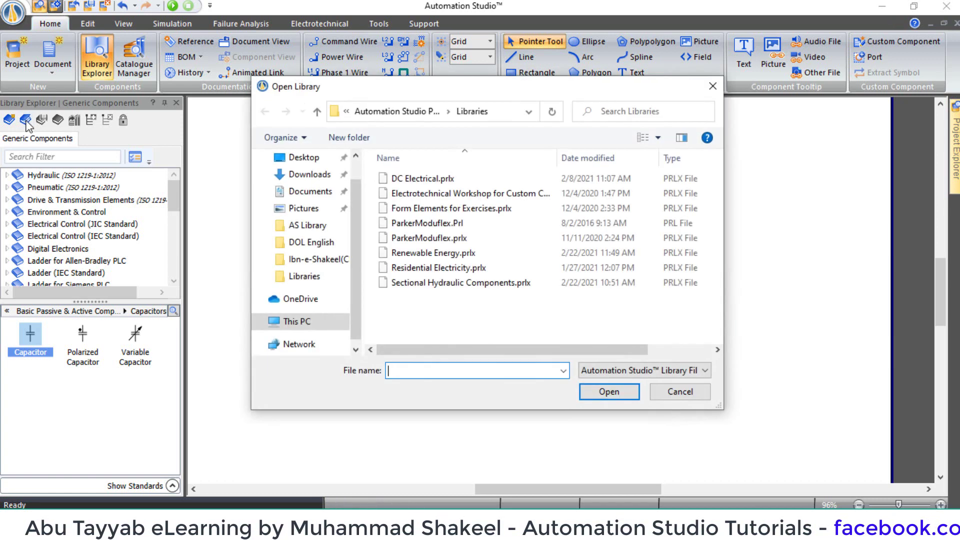
click(432, 254)
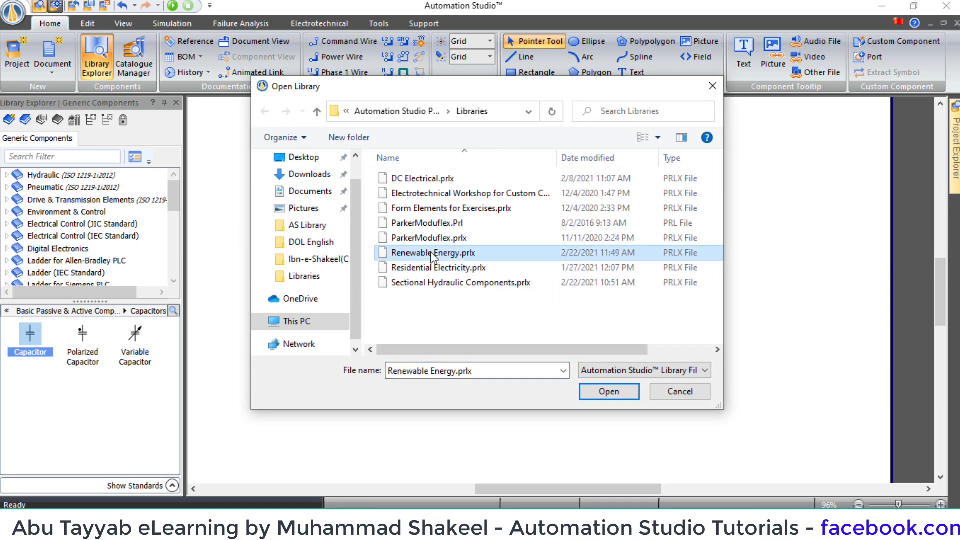
click(593, 391)
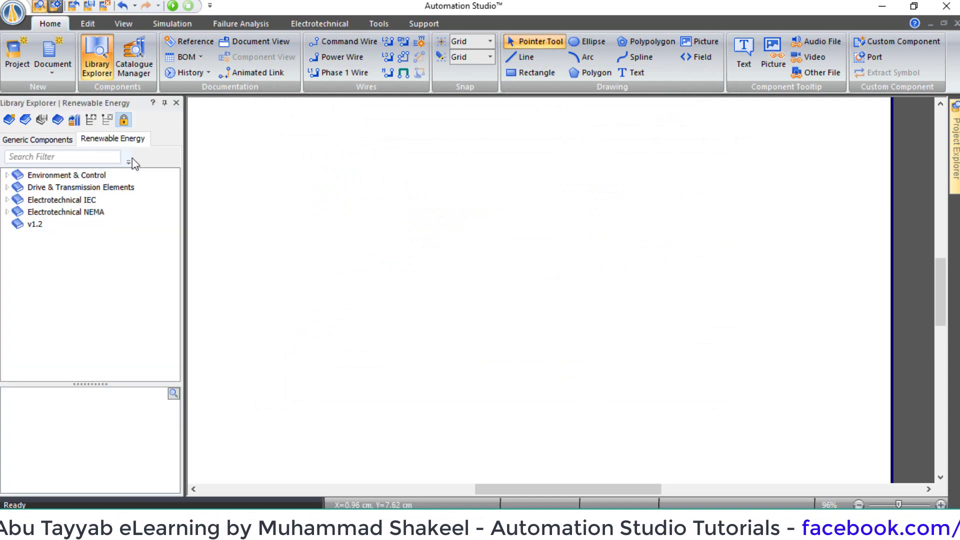
Step: Place a 400 V three-phase source and a contactor from Electrotechnical IEC
click(7, 199)
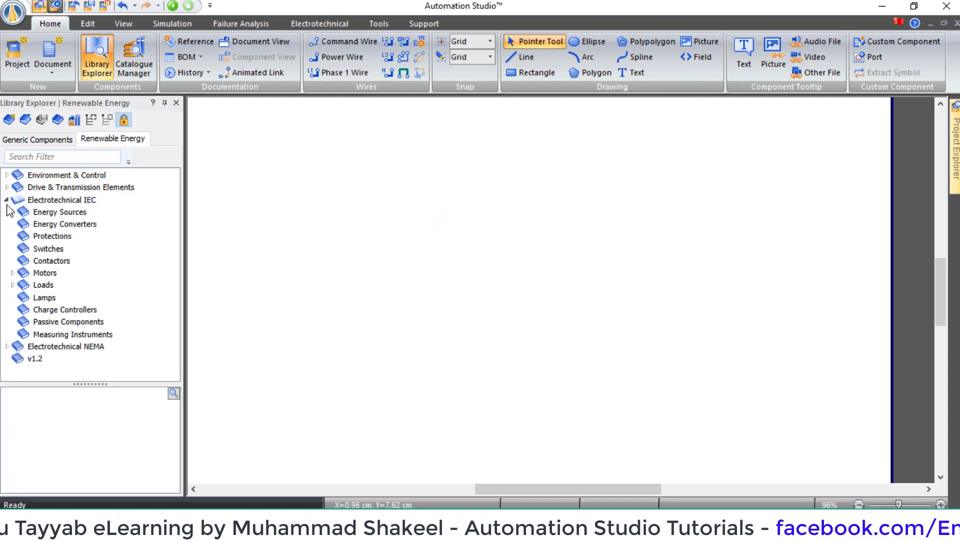
double_click(60, 212)
click(52, 248)
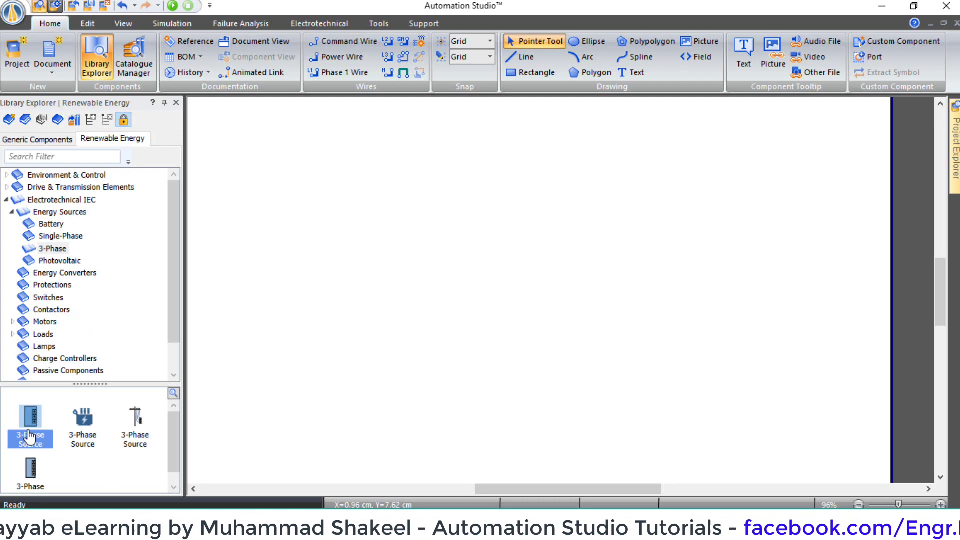
drag(30, 469, 250, 180)
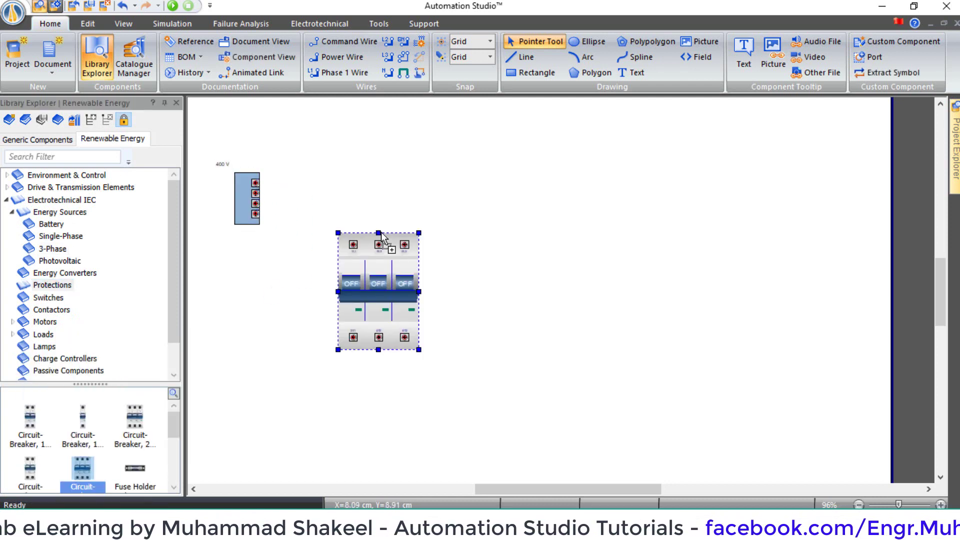
click(51, 309)
drag(30, 417, 386, 387)
Step: Add the squirrel-cage three-phase motor and the red and green push buttons
double_click(43, 322)
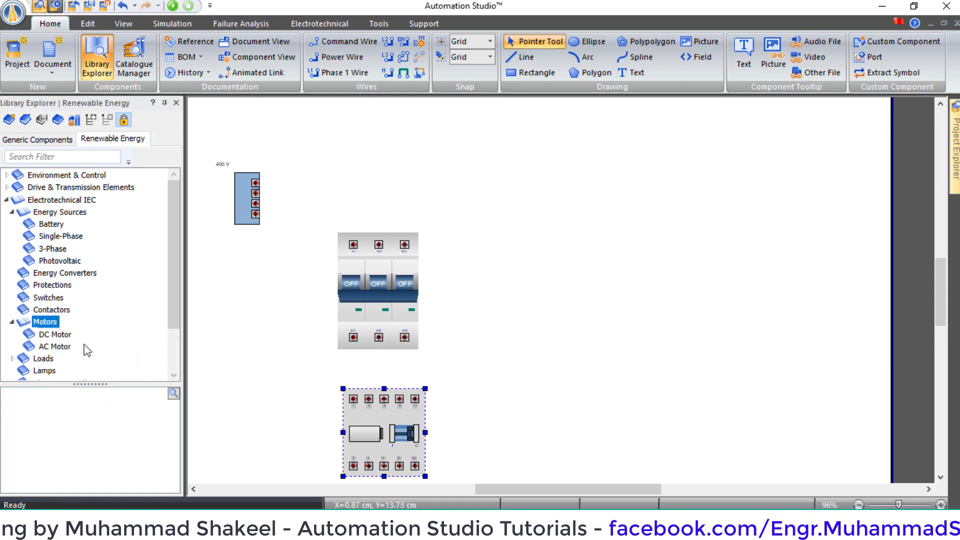
click(55, 346)
drag(82, 427, 558, 419)
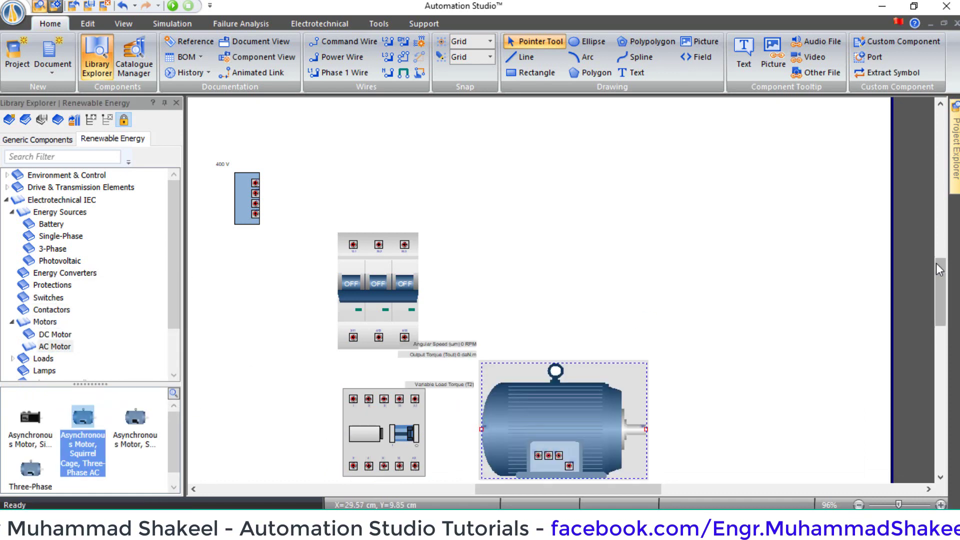
drag(939, 270, 939, 282)
drag(579, 333, 610, 329)
click(50, 309)
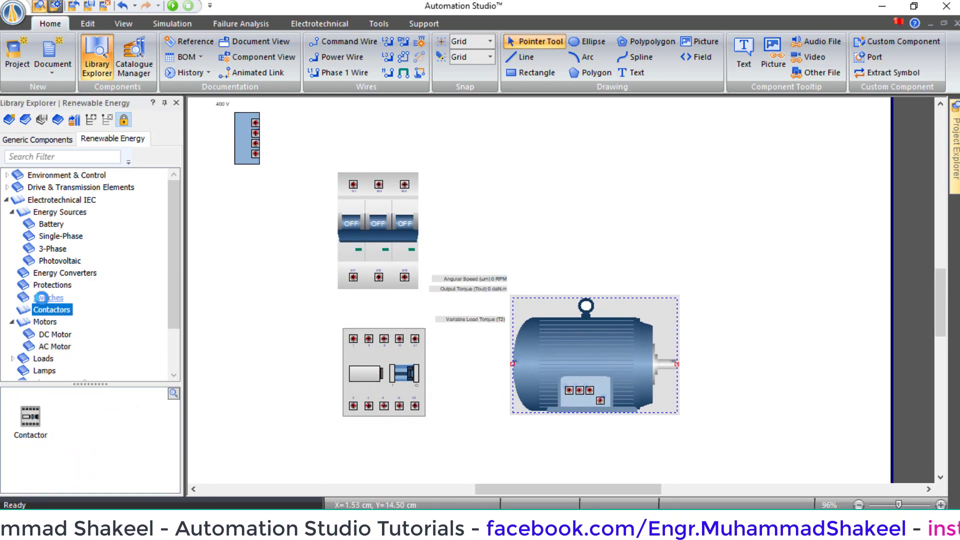
click(32, 457)
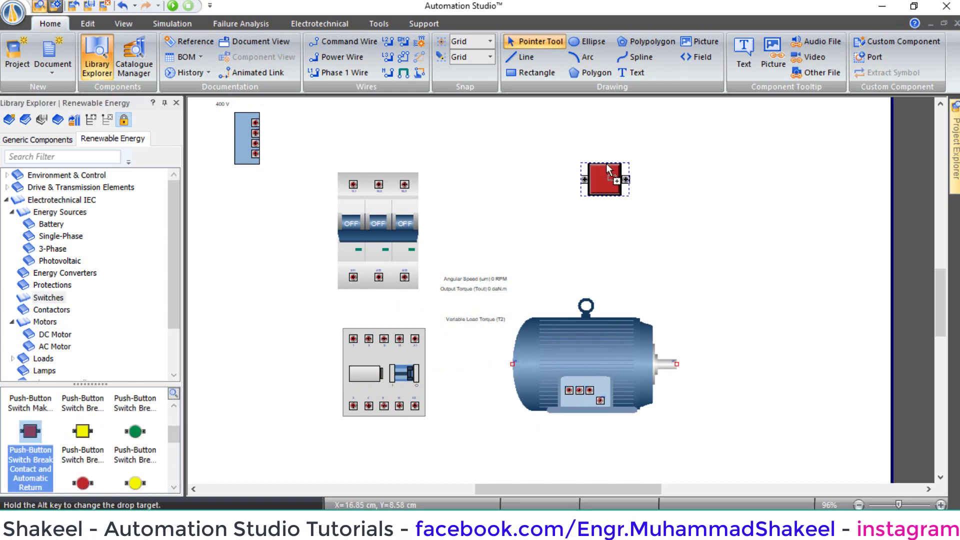
drag(606, 163, 606, 164)
scroll(175, 434, down, 1)
drag(30, 416, 596, 236)
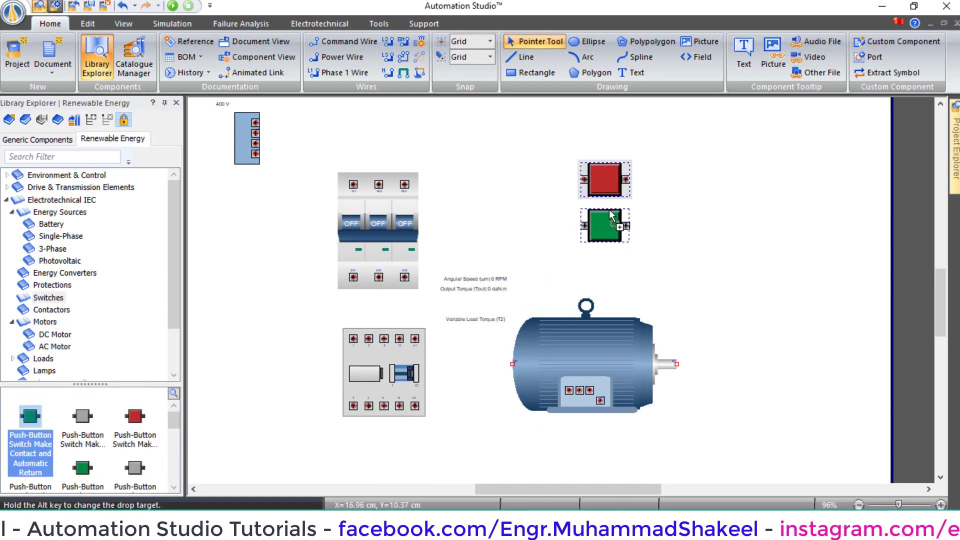
Step: Wire the source's three terminals to breaker terminals 1, 2 and 3 with power wire
click(329, 58)
click(256, 122)
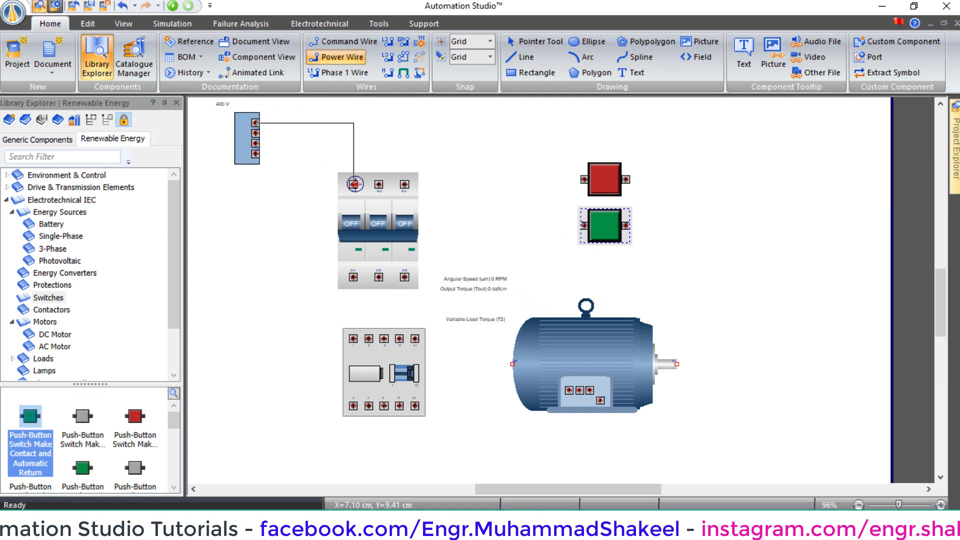
click(355, 184)
click(256, 132)
click(378, 184)
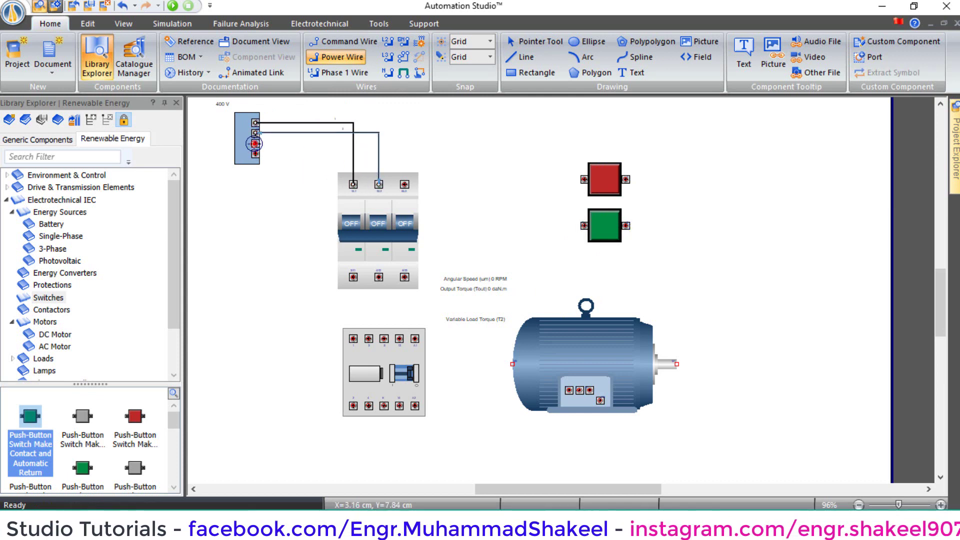
click(256, 144)
click(354, 276)
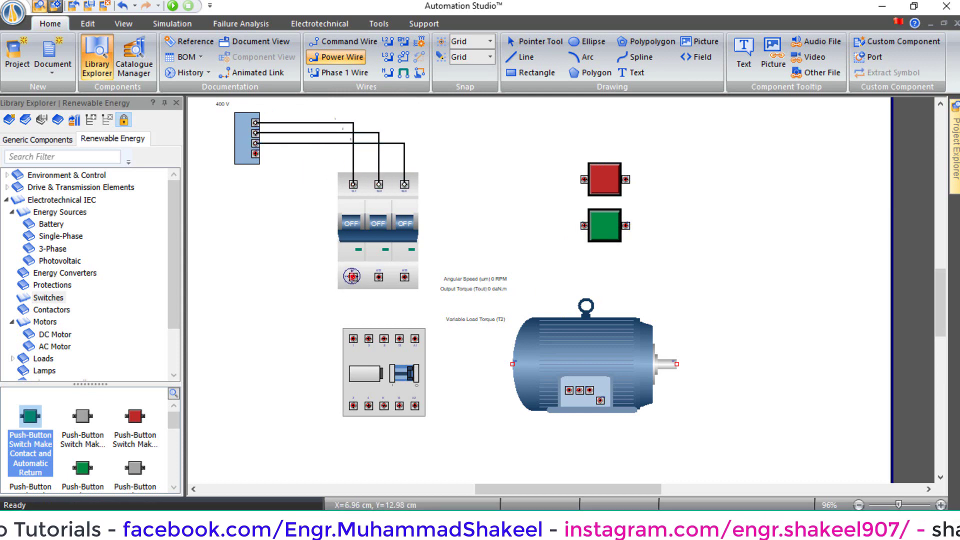
Step: Connect the breaker's three outputs to contactor terminals 1, 2 and 3
click(354, 338)
click(379, 277)
click(367, 339)
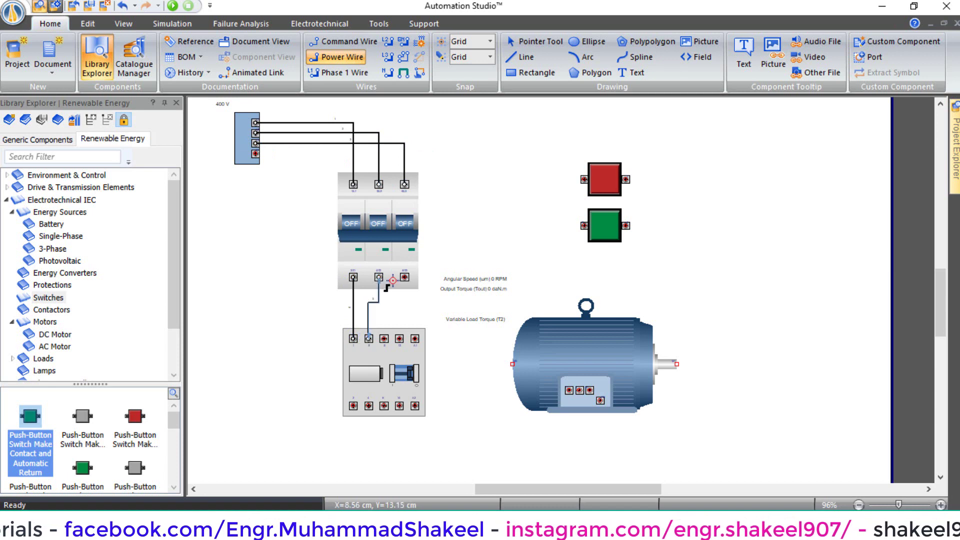
click(404, 277)
click(384, 338)
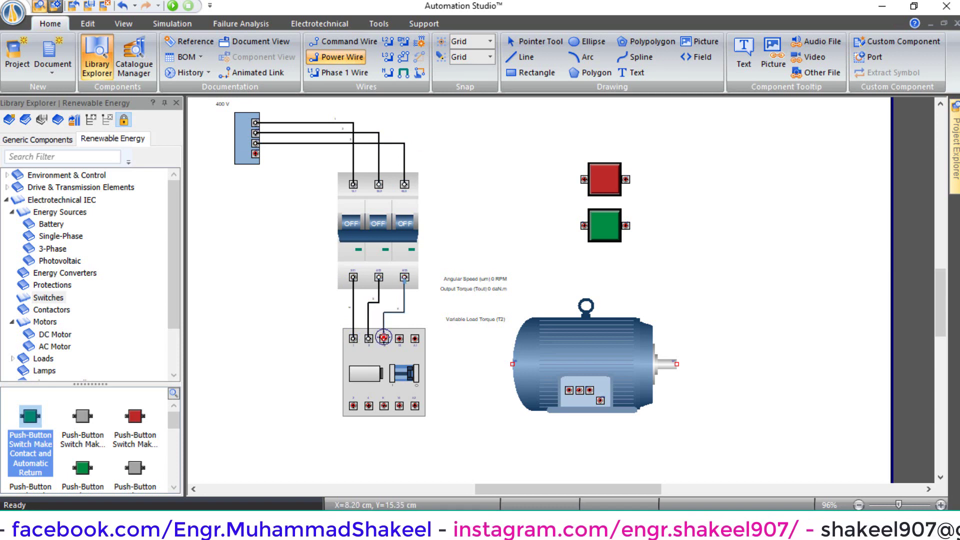
Step: Wire contactor bottom terminals 1 and 2 to the motor and begin terminal 3's wire
click(353, 406)
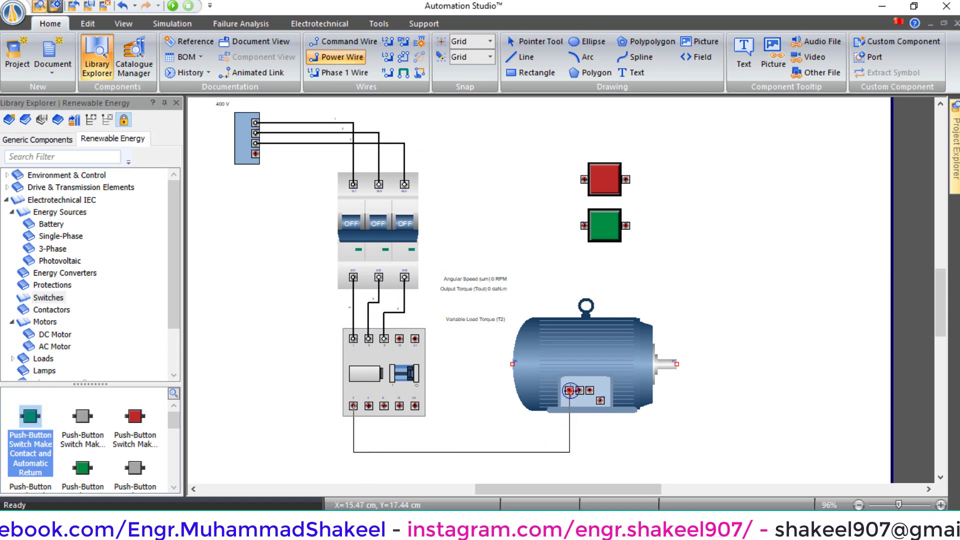
click(570, 390)
click(368, 406)
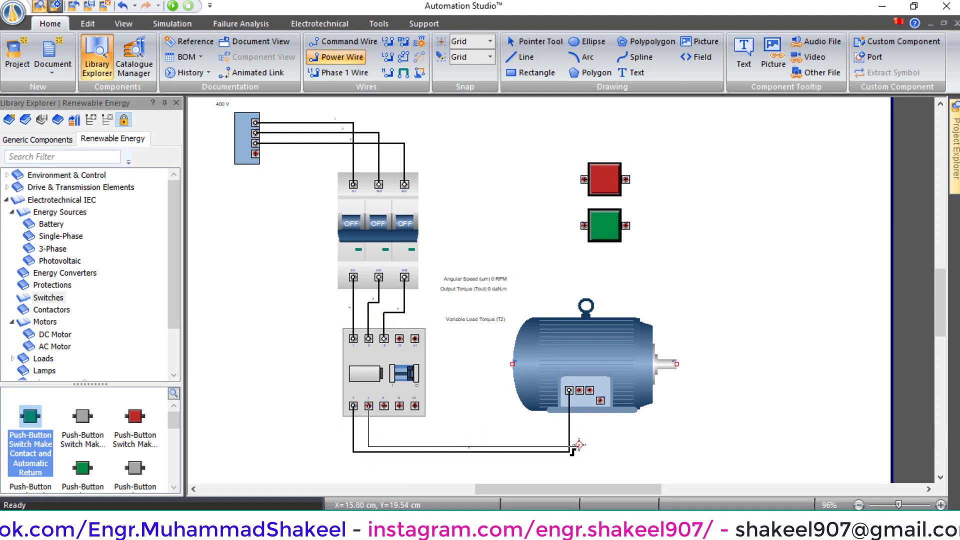
click(579, 390)
click(384, 406)
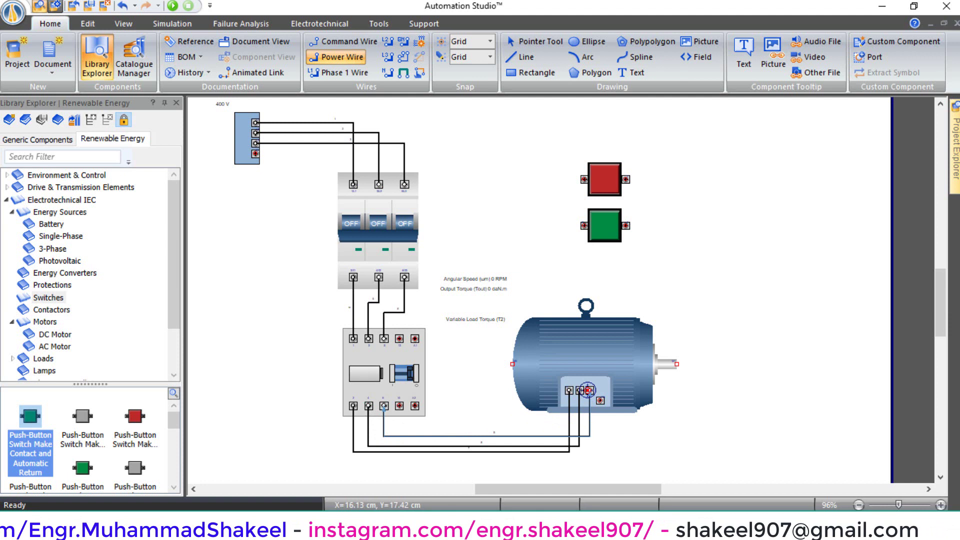
Step: Run command wires from source terminal 4 to the contactor and from the breaker through both buttons
click(342, 41)
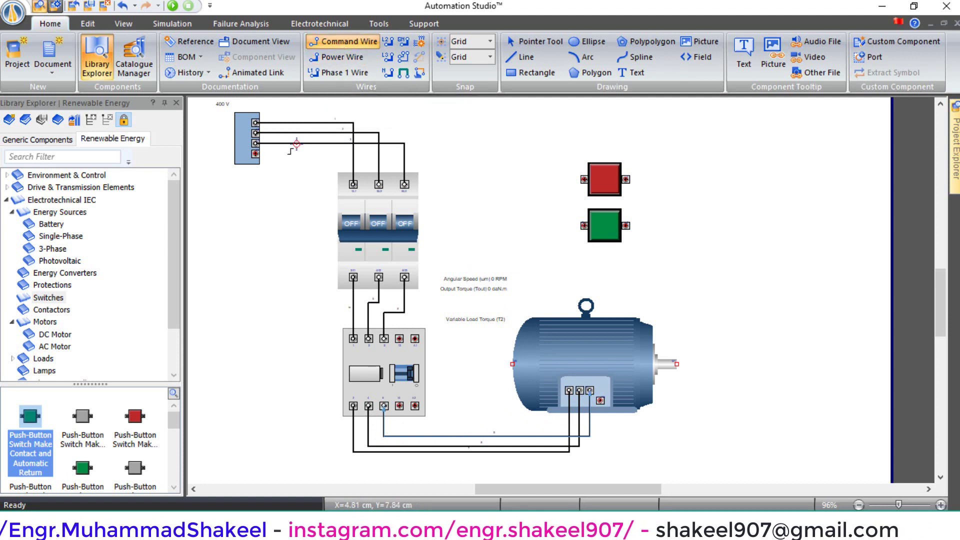
click(256, 153)
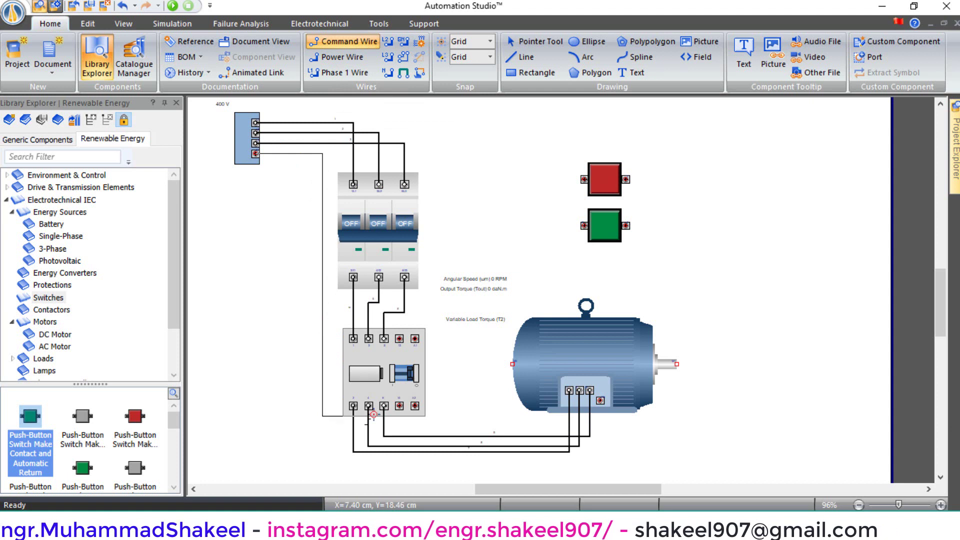
click(415, 406)
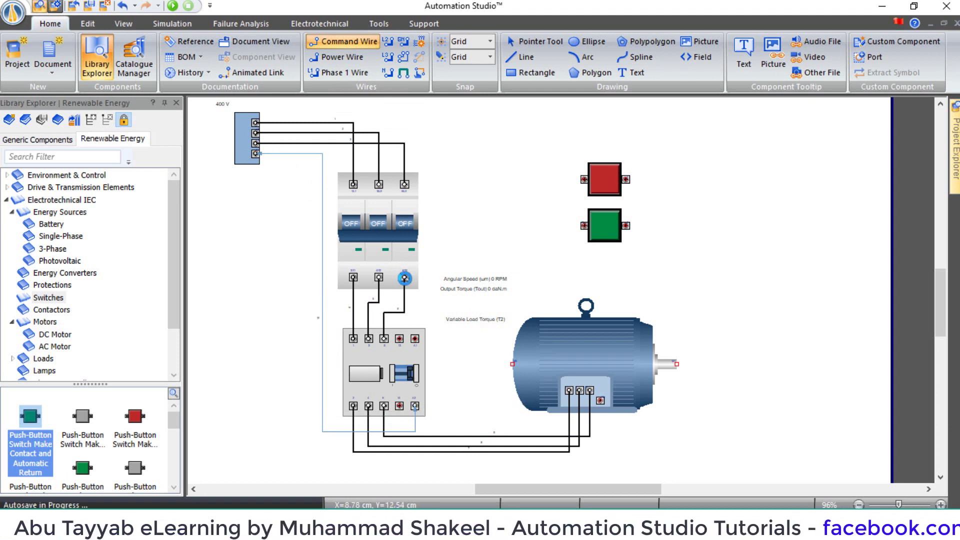
click(405, 276)
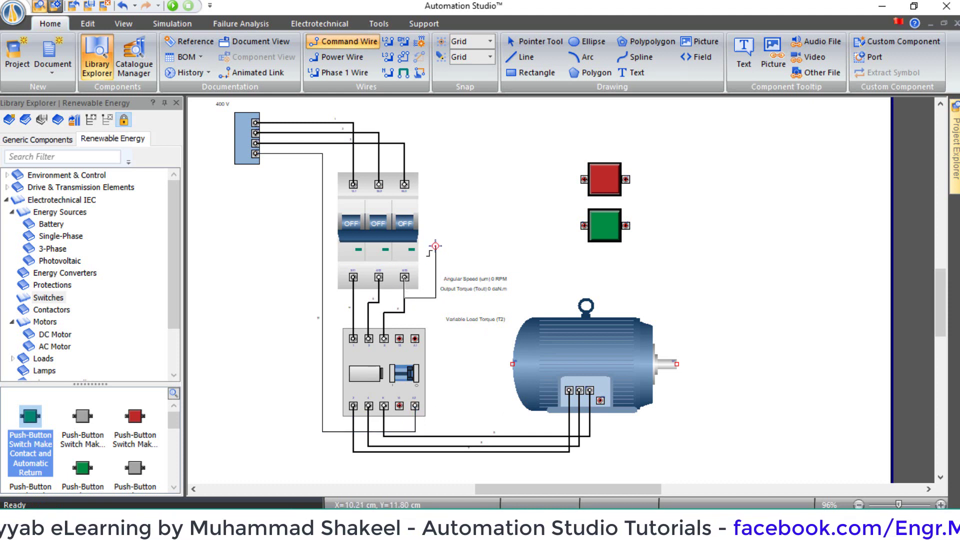
click(583, 178)
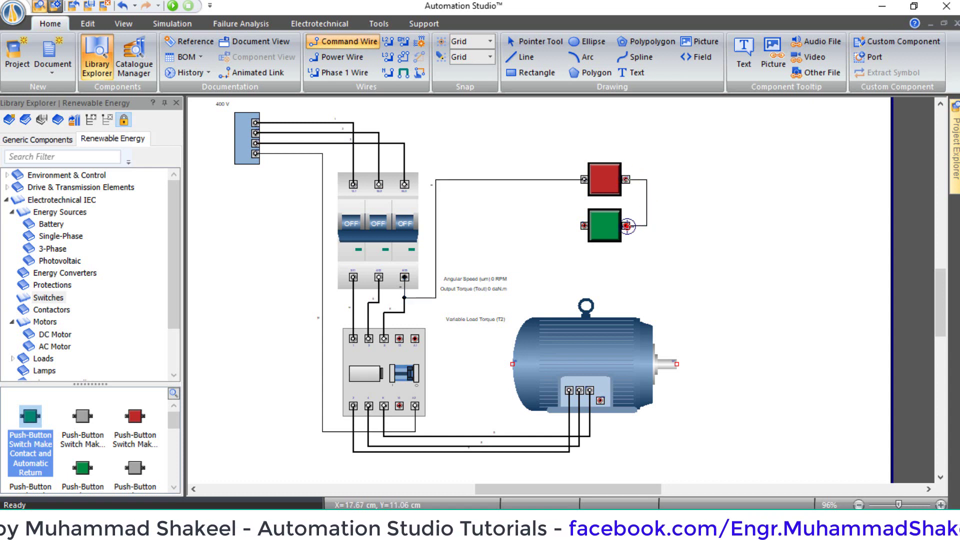
click(627, 225)
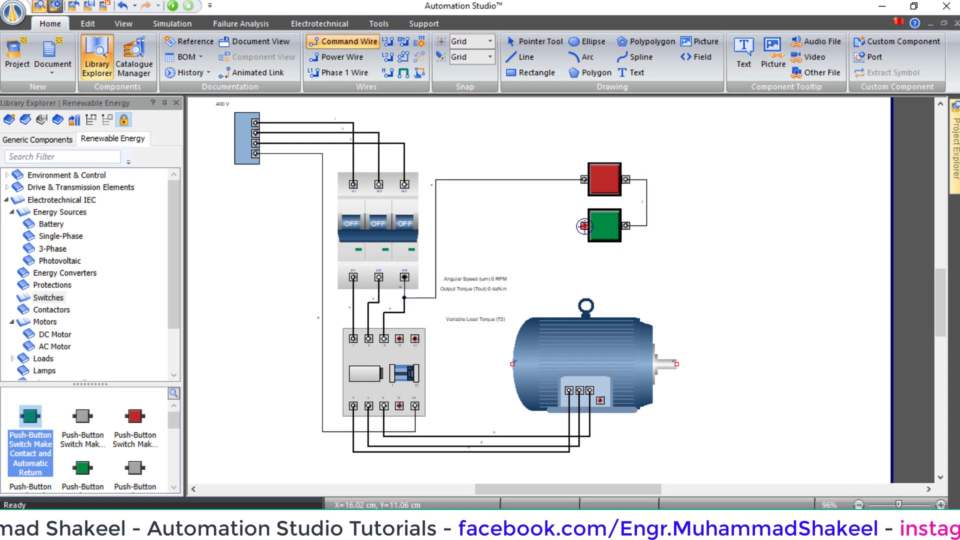
Step: Connect the green button to contactor A1 and route its right-terminal wire down beside the contactor
click(584, 226)
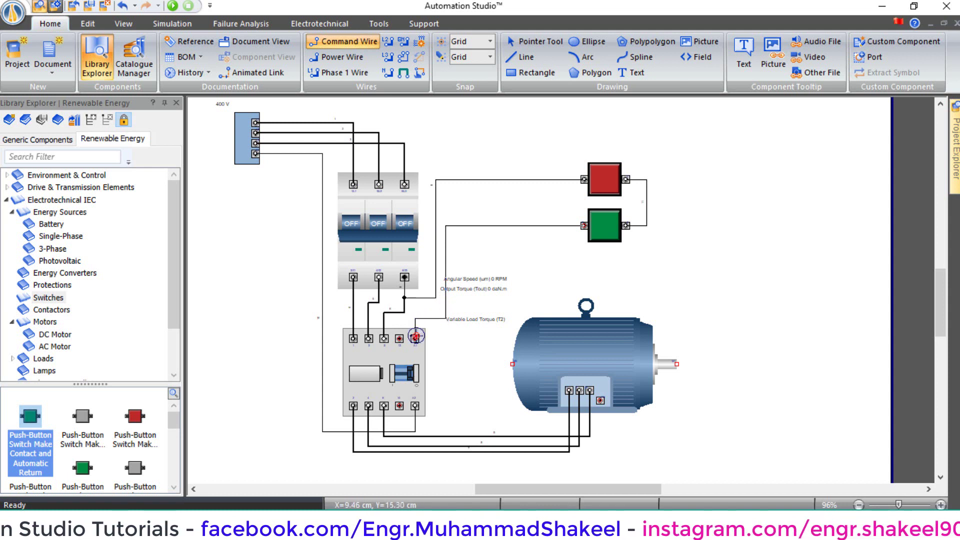
click(415, 337)
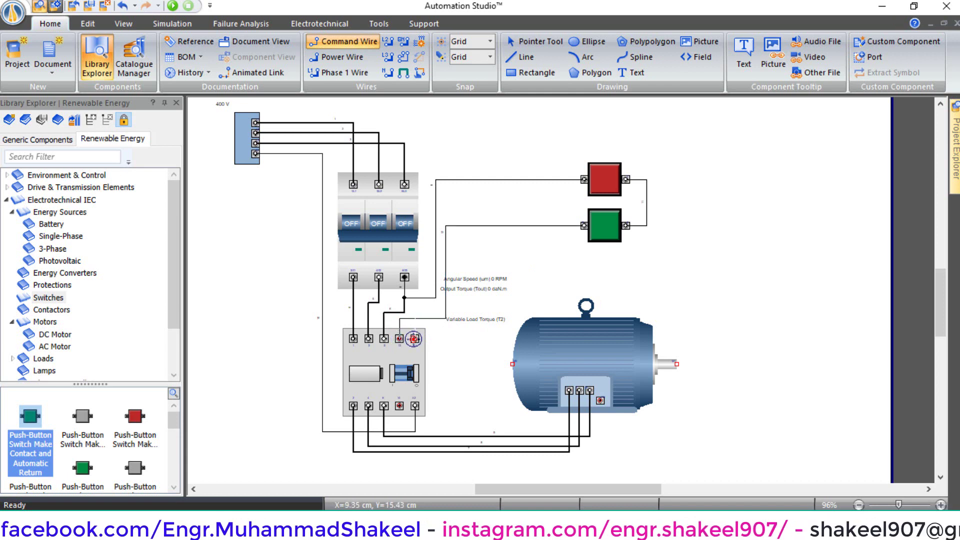
click(625, 225)
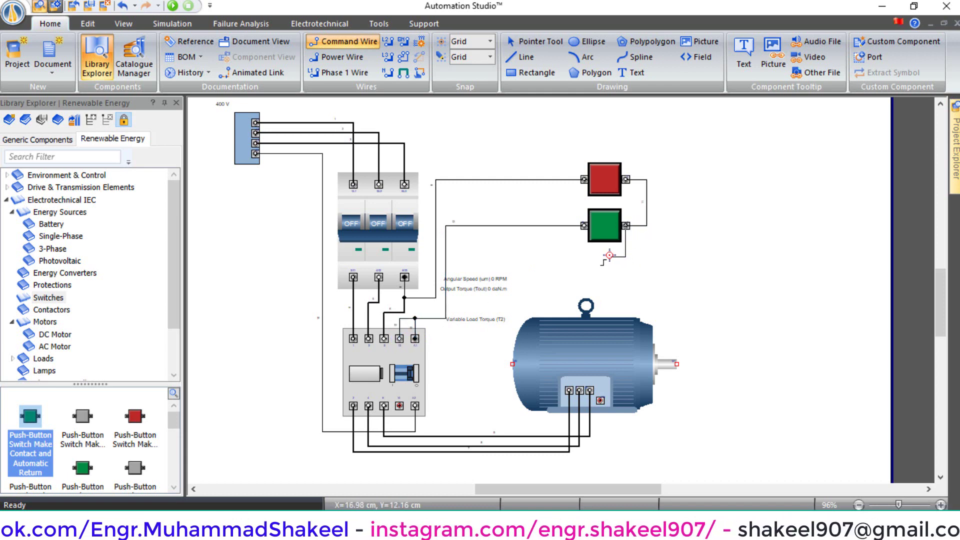
click(452, 260)
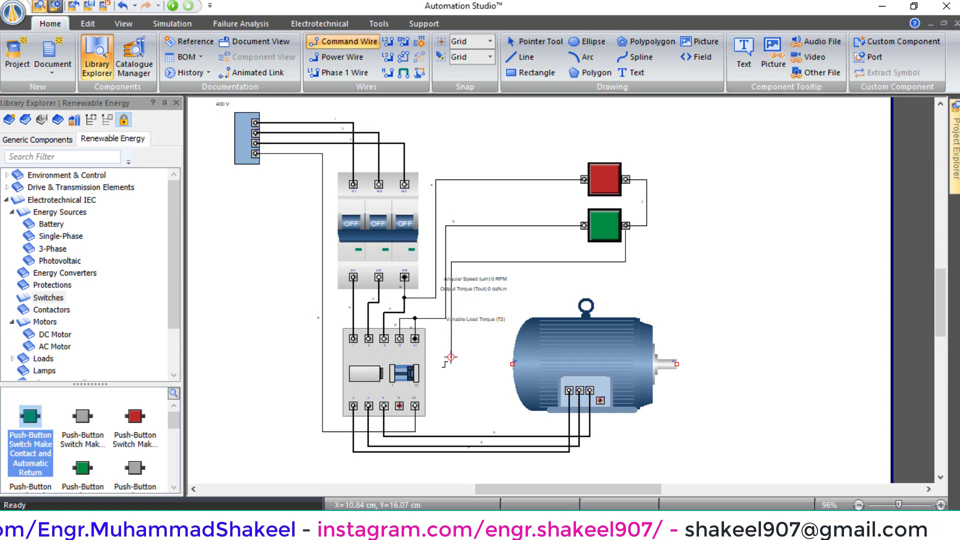
click(451, 426)
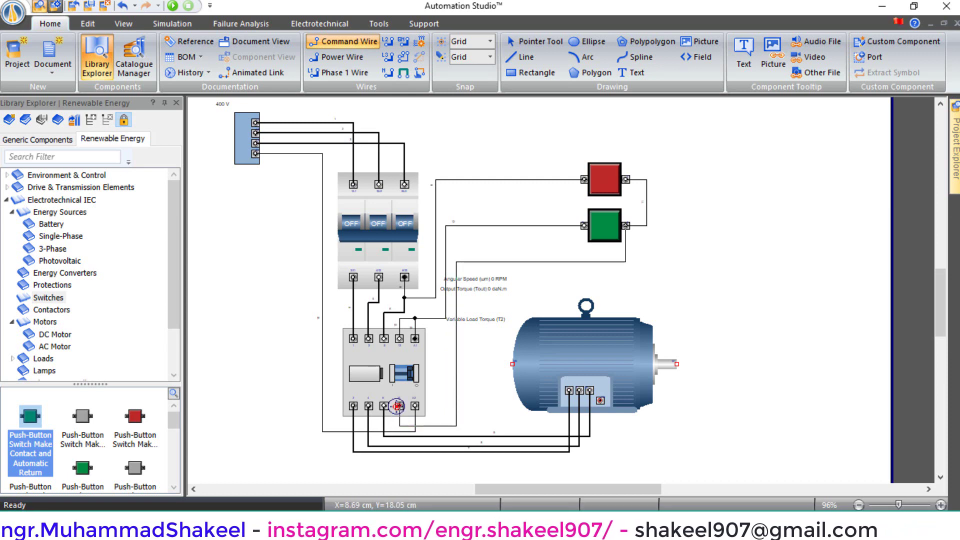
Step: Stop wiring and choose the '3 kW - 3000 RPM' Default Motor preset in the motor's properties
key(Escape)
double_click(593, 356)
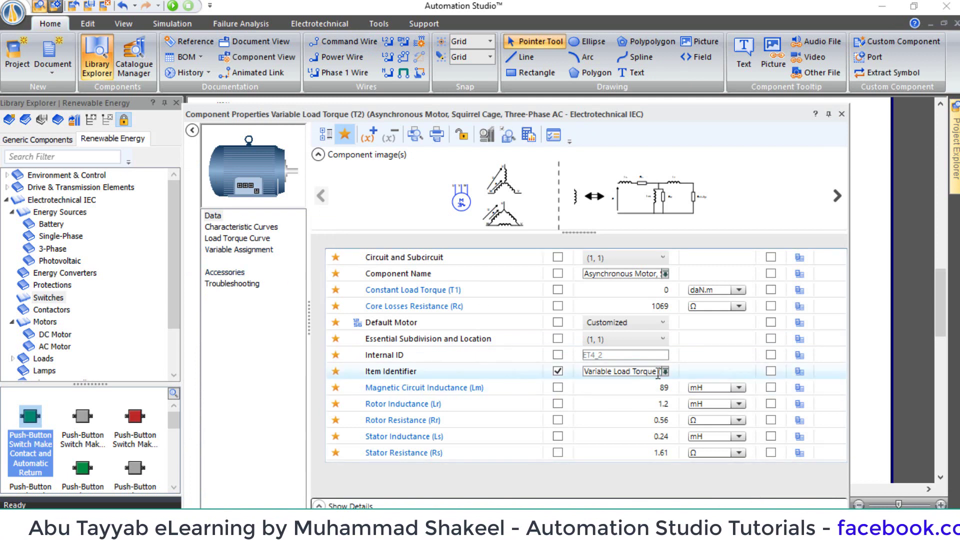
click(659, 321)
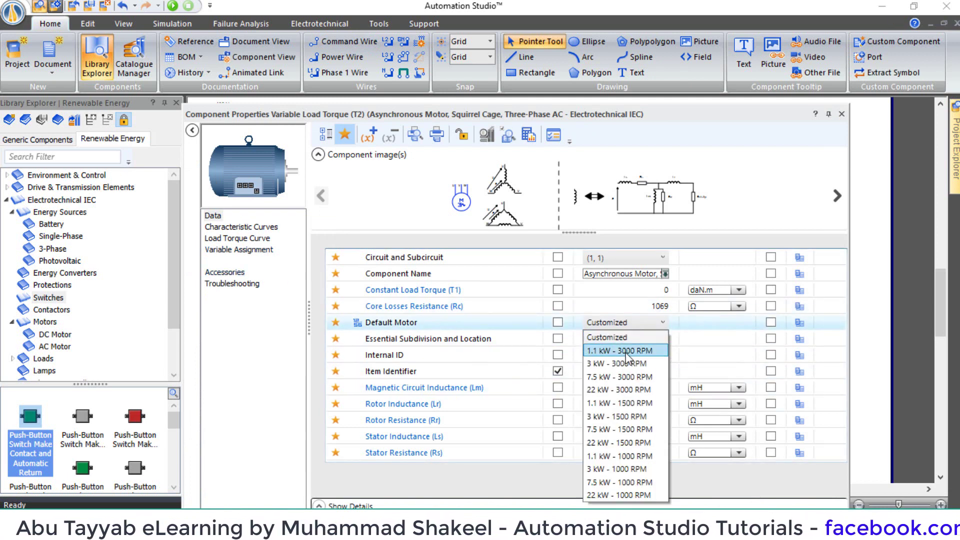
click(601, 367)
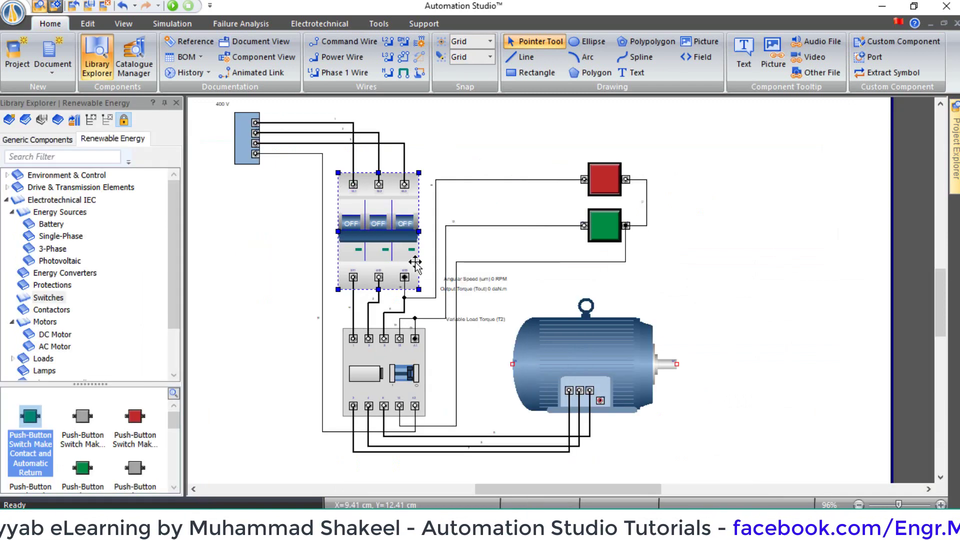
Step: Simulate with the breaker on, starting and stopping the motor twice via green and red buttons
click(173, 5)
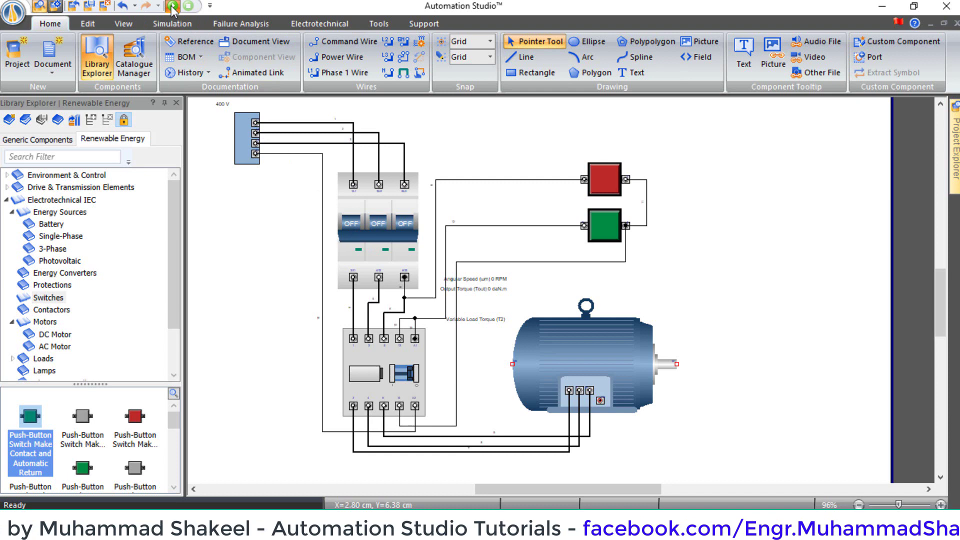
click(282, 248)
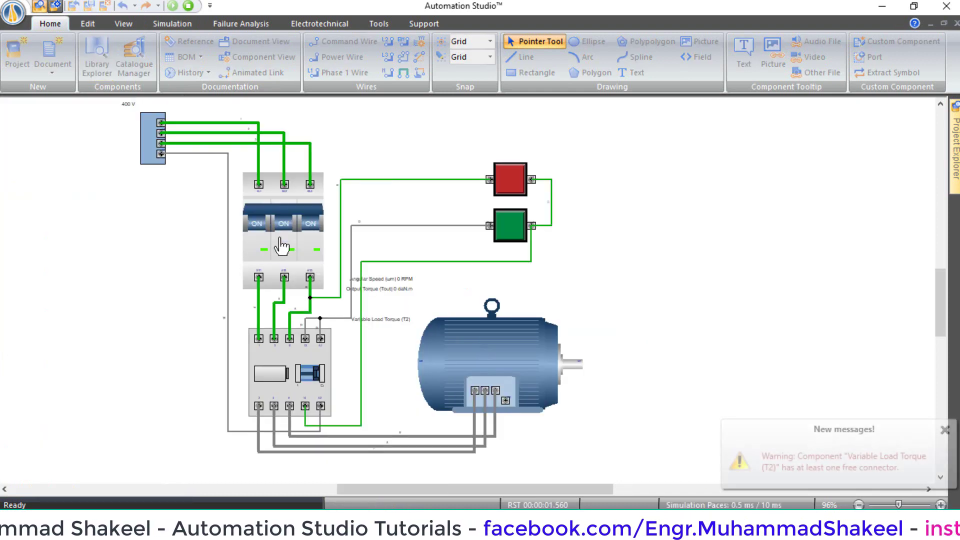
click(508, 237)
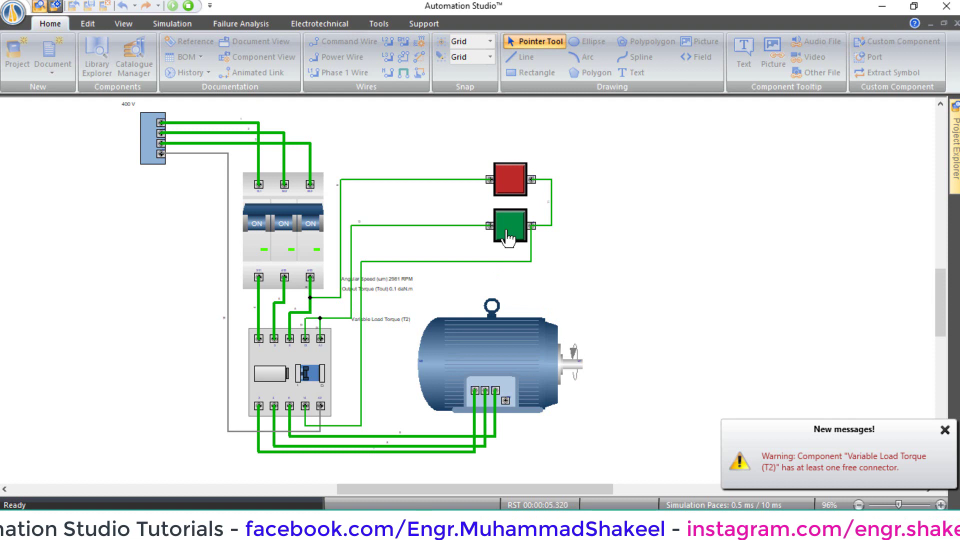
click(510, 182)
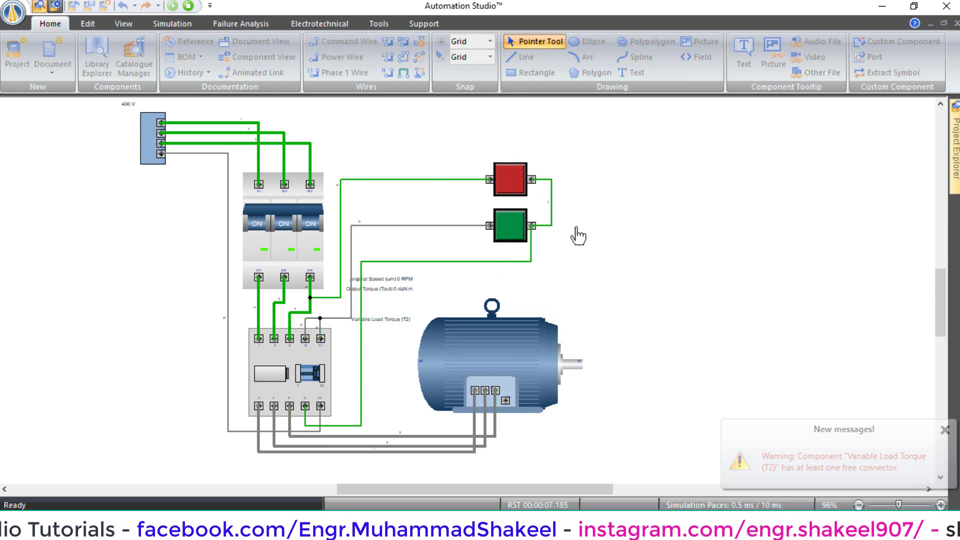
click(513, 230)
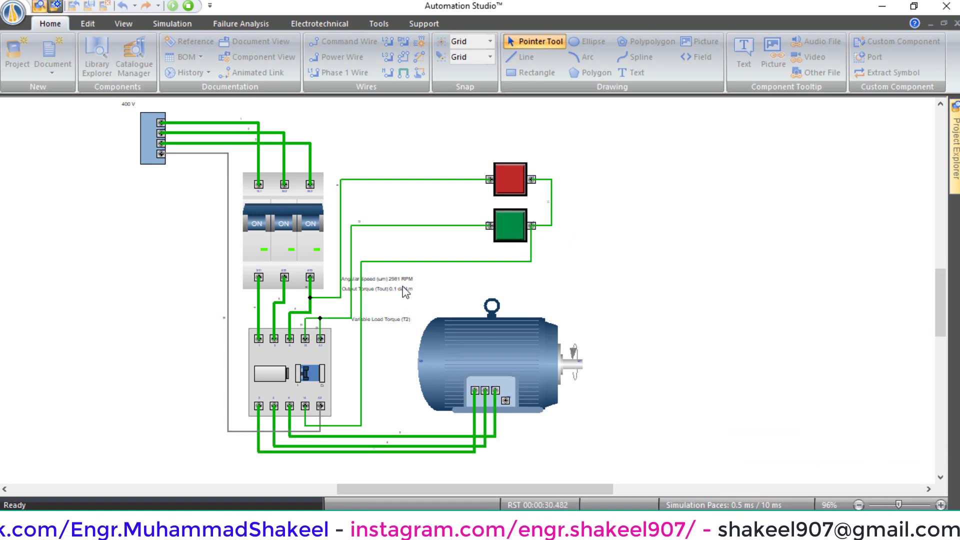
click(516, 178)
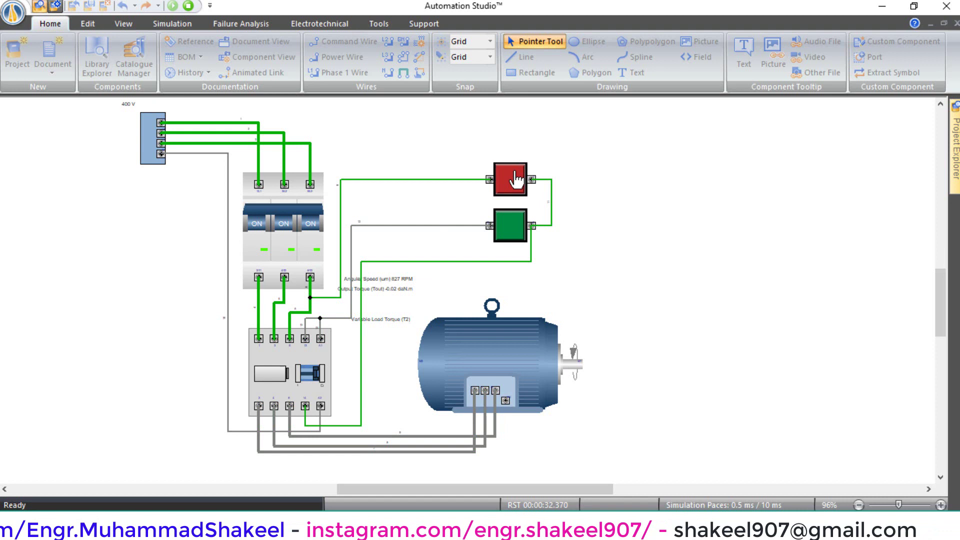